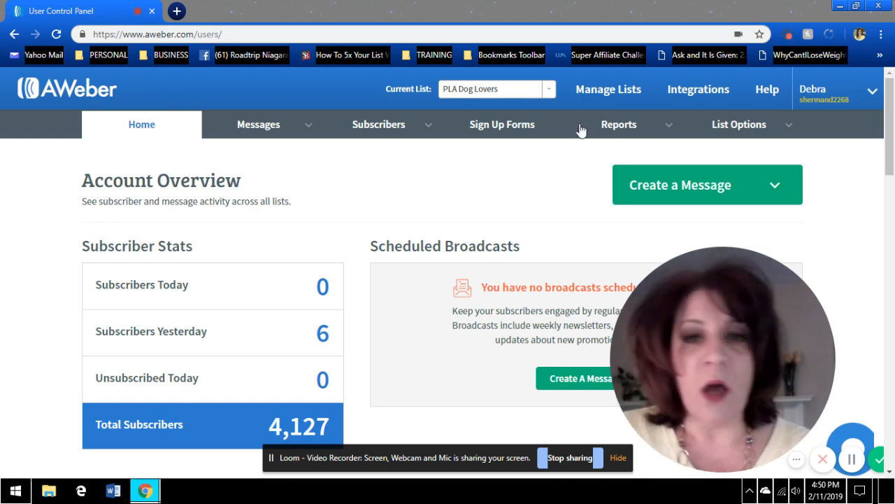
Open the subscriber management page for the PLA Dog Lovers list and look through its subscribers
{"action": "mouse_move", "coordinate": [570, 142]}
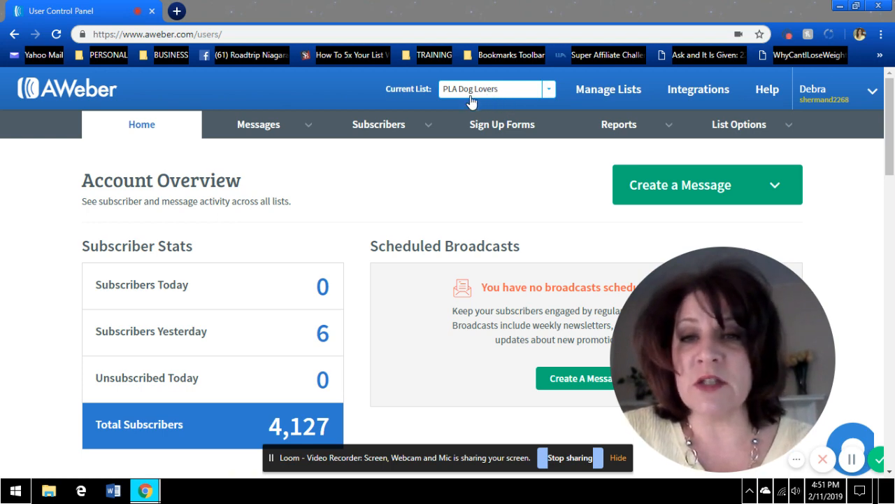
{"action": "left_click", "coordinate": [382, 126]}
{"action": "left_click", "coordinate": [382, 155]}
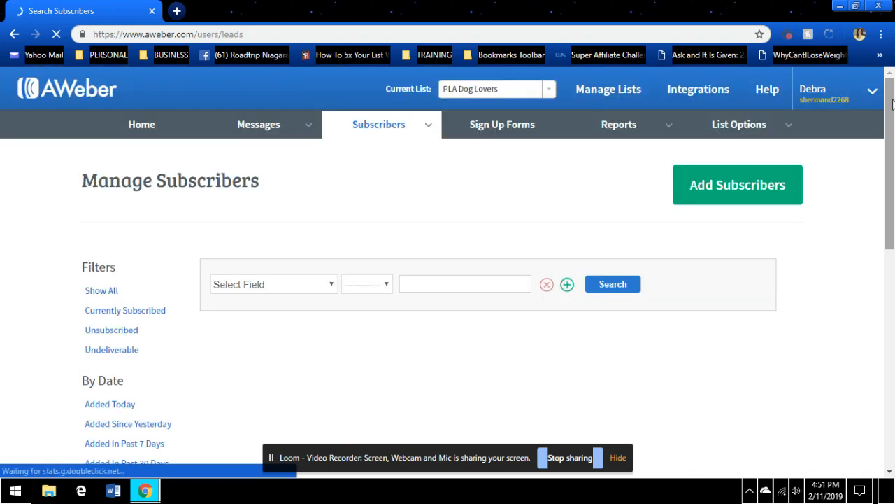
{"action": "left_click_drag", "start_coordinate": [893, 99], "coordinate": [893, 109]}
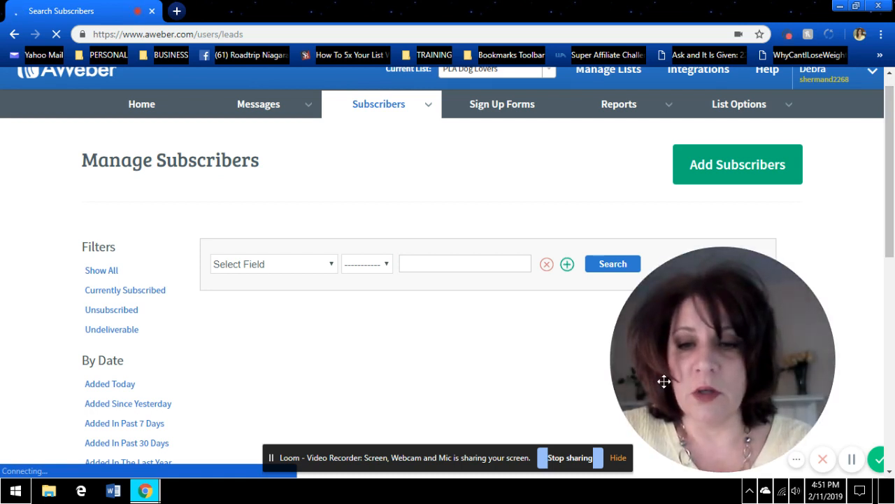
{"action": "left_click", "coordinate": [619, 459]}
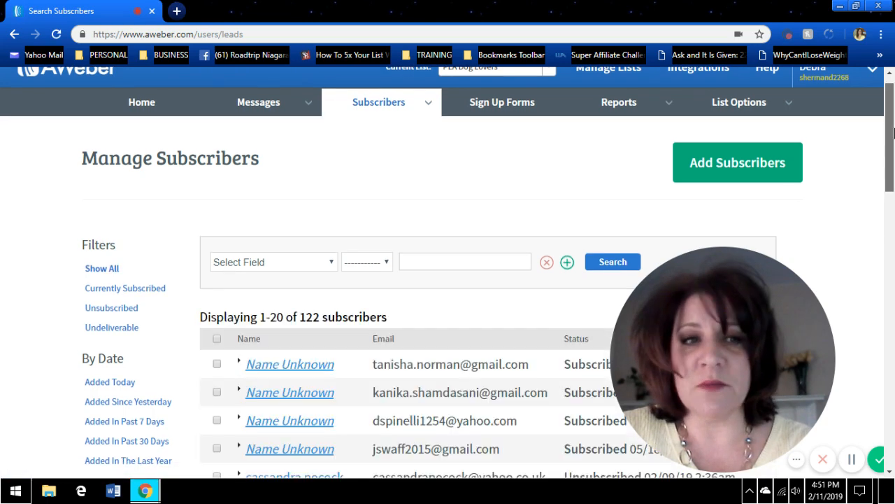
{"action": "left_click_drag", "start_coordinate": [893, 130], "coordinate": [883, 164]}
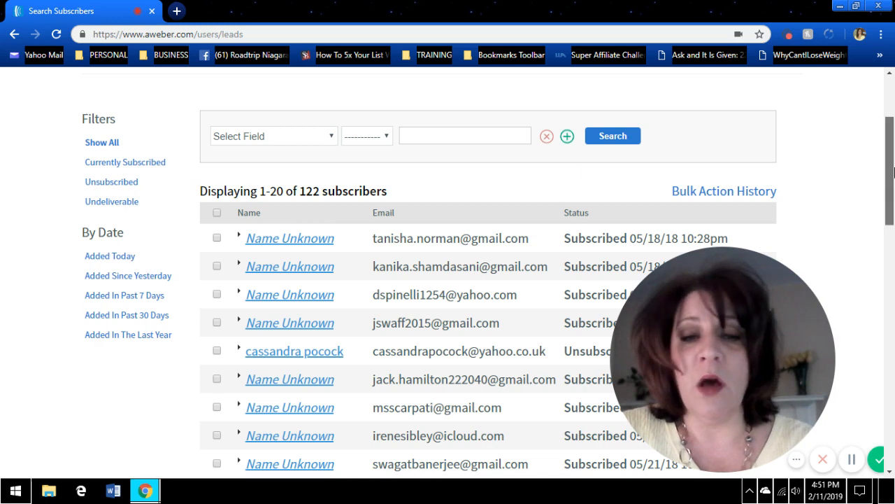
{"action": "left_click_drag", "start_coordinate": [890, 175], "coordinate": [894, 128]}
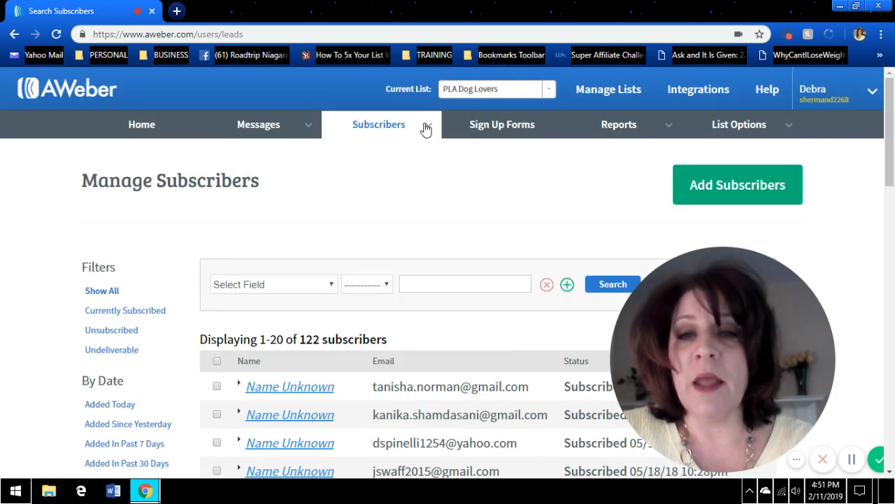
Open the sign up forms of the PLA Dog Lovers list and review the existing forms
{"action": "mouse_move", "coordinate": [425, 130]}
{"action": "left_click", "coordinate": [503, 134]}
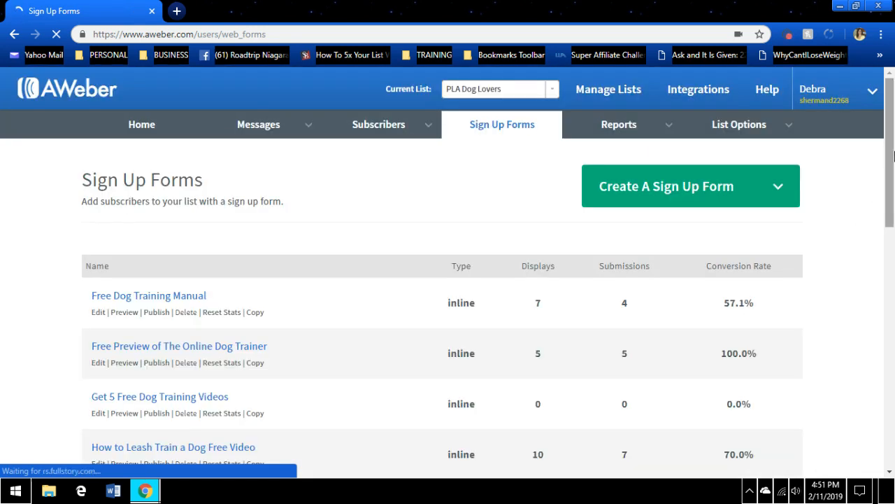
{"action": "left_click_drag", "start_coordinate": [891, 154], "coordinate": [889, 179]}
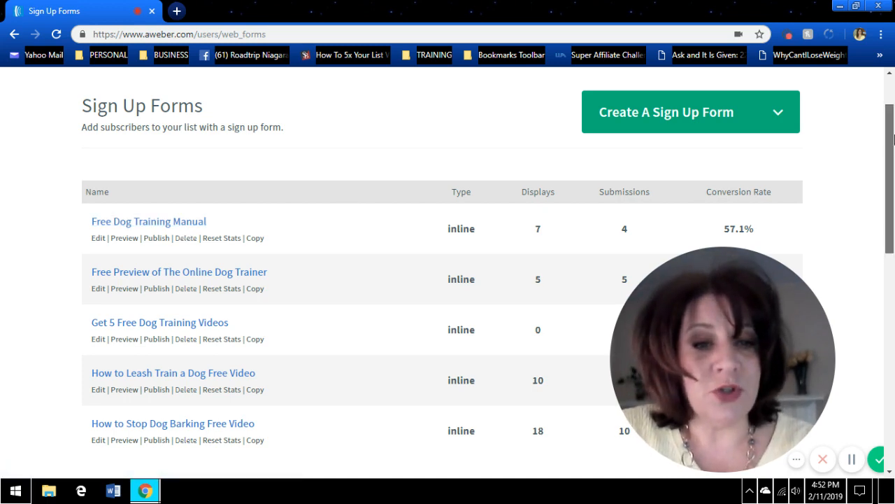
{"action": "scroll", "coordinate": [894, 140], "scroll_direction": "up", "scroll_amount": 2}
Open the Legacy Follow Up Series of the PLA Dog Lovers list
{"action": "mouse_move", "coordinate": [295, 125]}
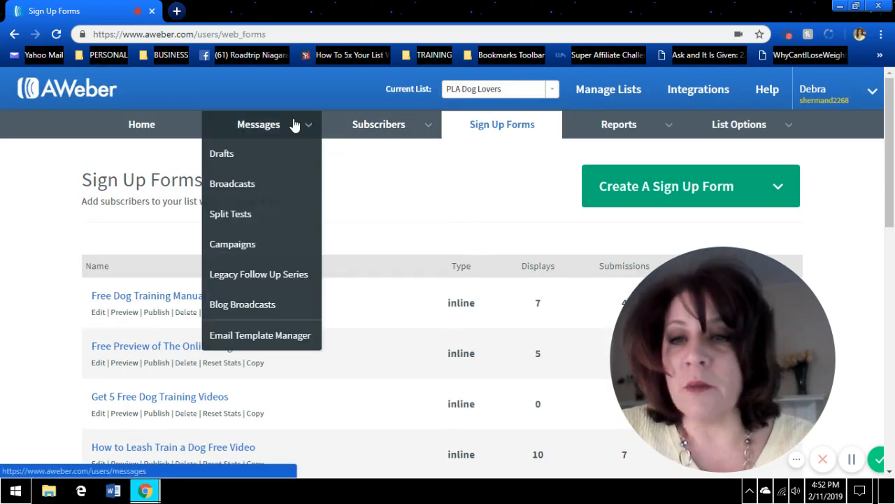
{"action": "left_click", "coordinate": [241, 274]}
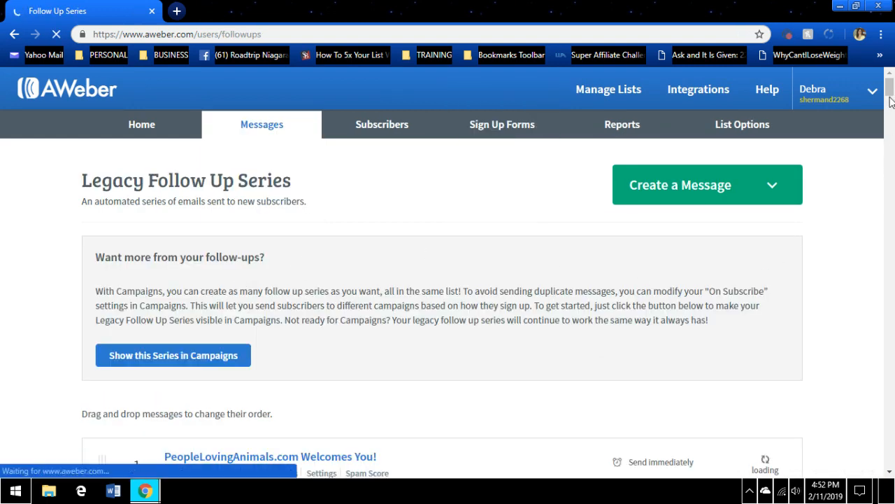
{"action": "scroll", "coordinate": [890, 105], "scroll_direction": "down", "scroll_amount": 5}
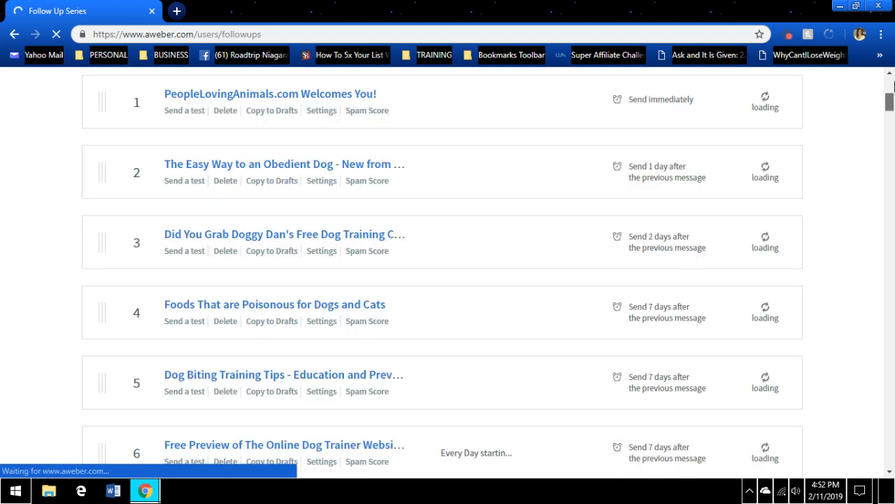
{"action": "left_click_drag", "start_coordinate": [890, 102], "coordinate": [894, 83]}
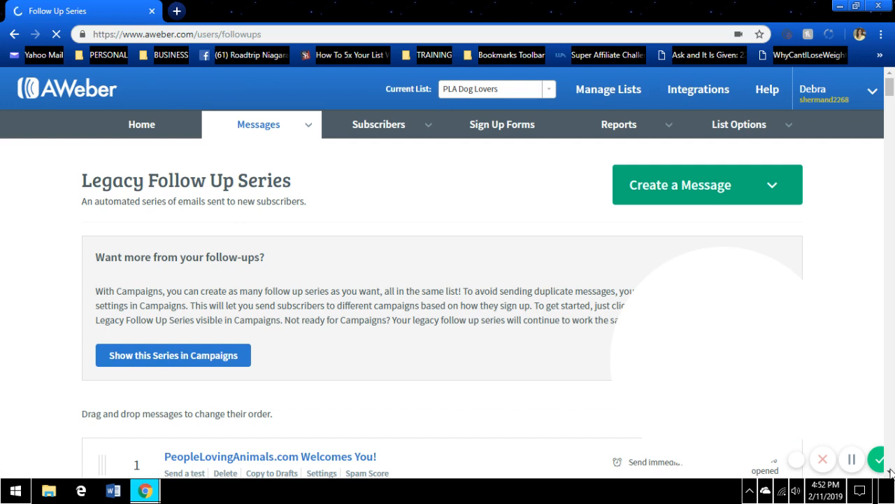
{"action": "left_click", "coordinate": [891, 473]}
{"action": "left_click", "coordinate": [891, 473]}
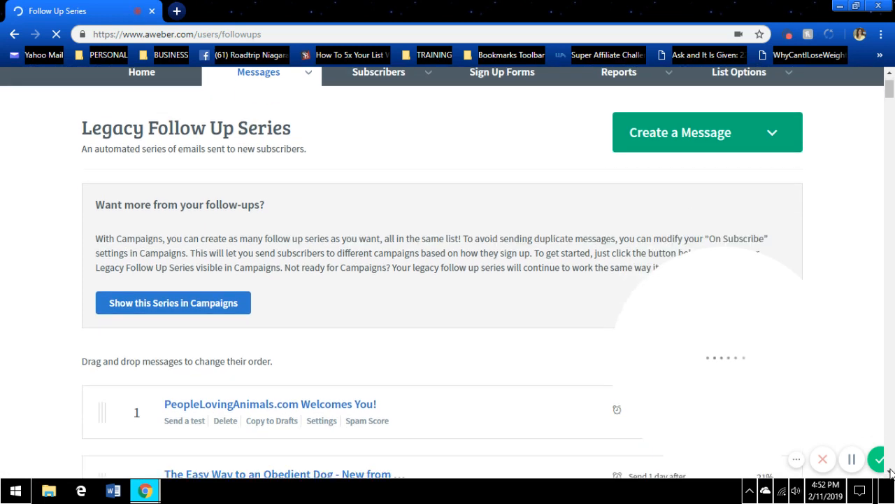
{"action": "left_click", "coordinate": [891, 473]}
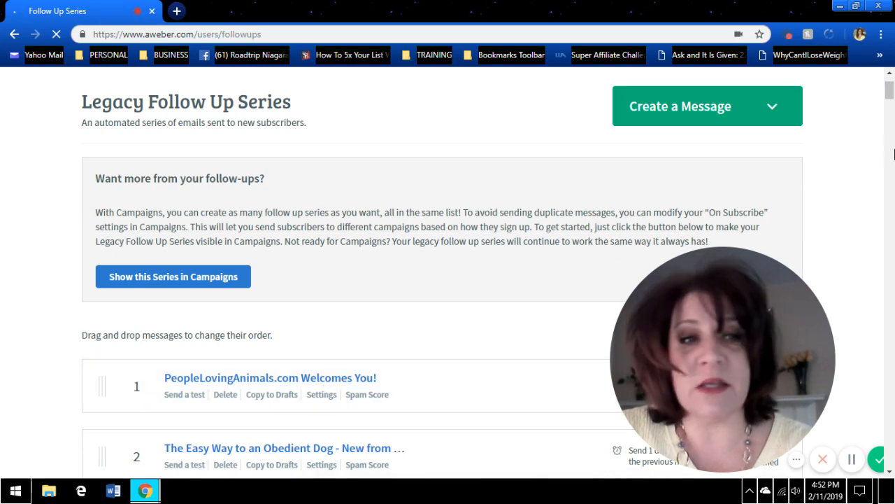
Examine the dog-related follow-up messages in the series, including their order, send intervals and open rates
{"action": "left_click_drag", "start_coordinate": [889, 95], "coordinate": [890, 107]}
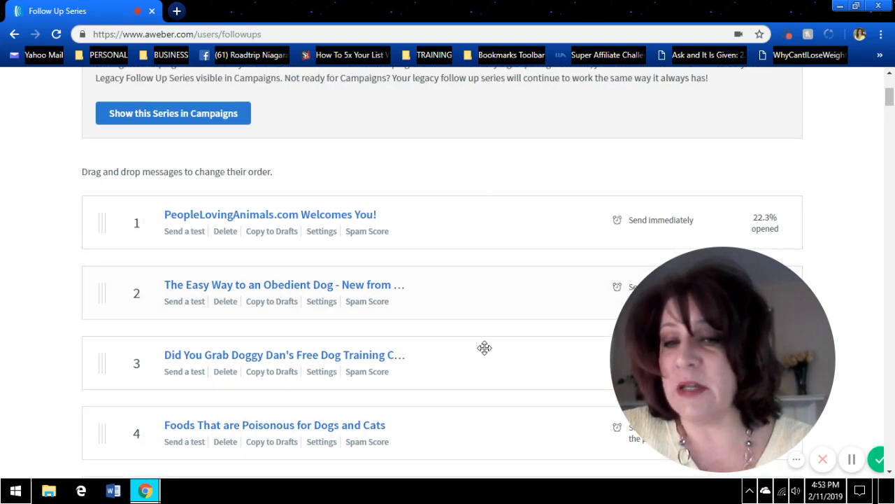
{"action": "left_click_drag", "start_coordinate": [891, 96], "coordinate": [890, 101]}
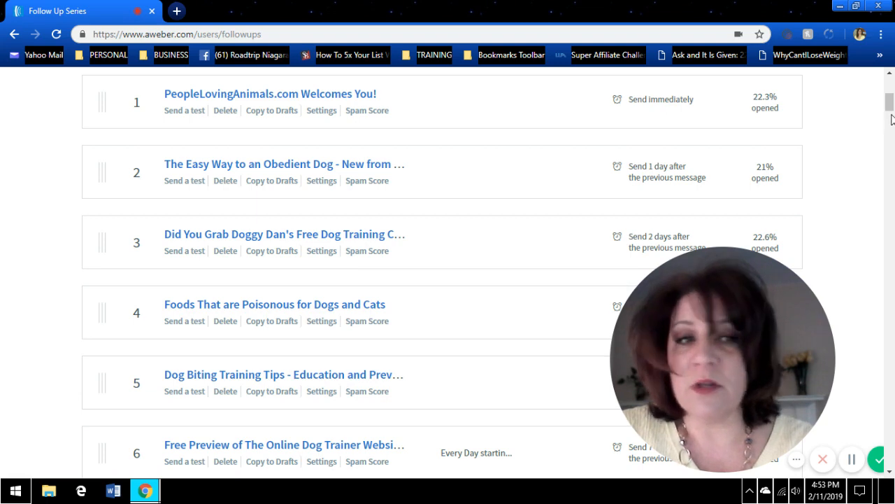
{"action": "scroll", "coordinate": [892, 118], "scroll_direction": "down", "scroll_amount": 2}
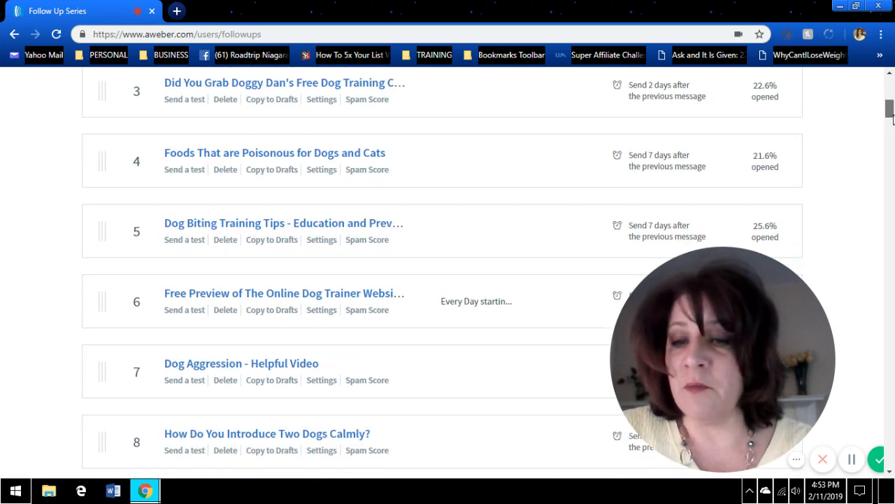
{"action": "scroll", "coordinate": [892, 119], "scroll_direction": "down", "scroll_amount": 3}
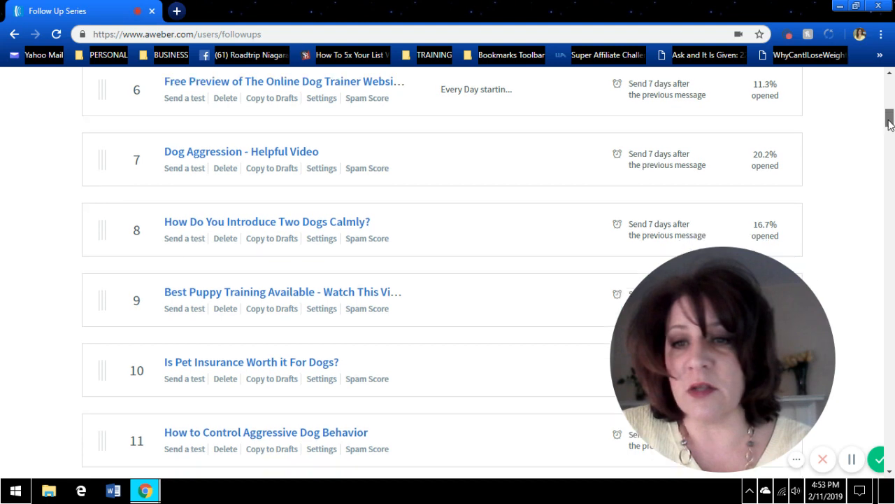
{"action": "left_click_drag", "start_coordinate": [890, 120], "coordinate": [888, 199]}
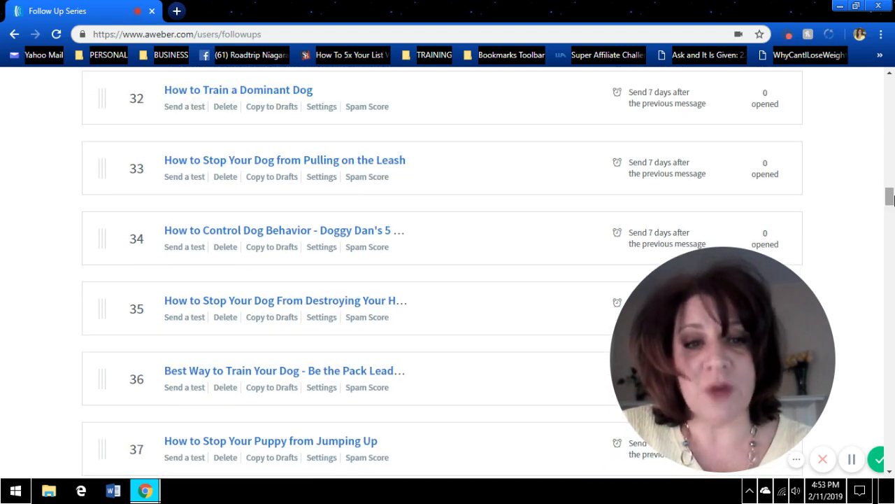
{"action": "left_click_drag", "start_coordinate": [888, 199], "coordinate": [892, 154]}
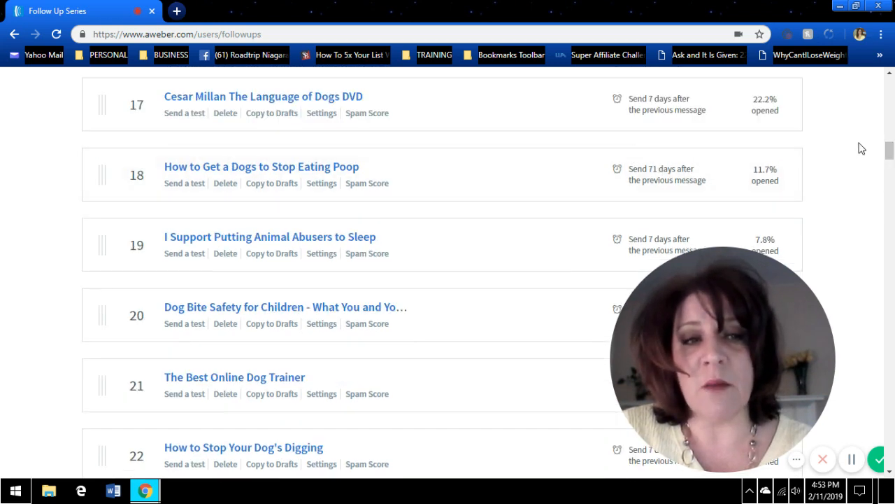
{"action": "left_click_drag", "start_coordinate": [891, 155], "coordinate": [890, 101]}
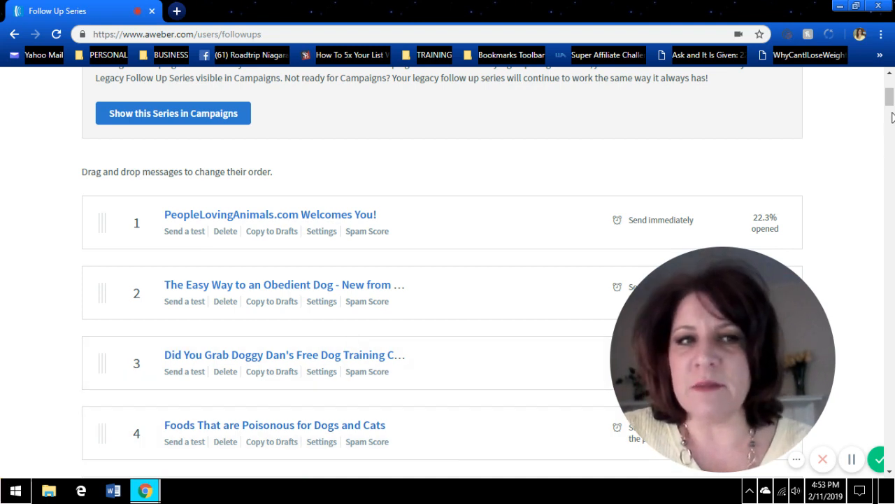
{"action": "scroll", "coordinate": [892, 116], "scroll_direction": "down", "scroll_amount": 4}
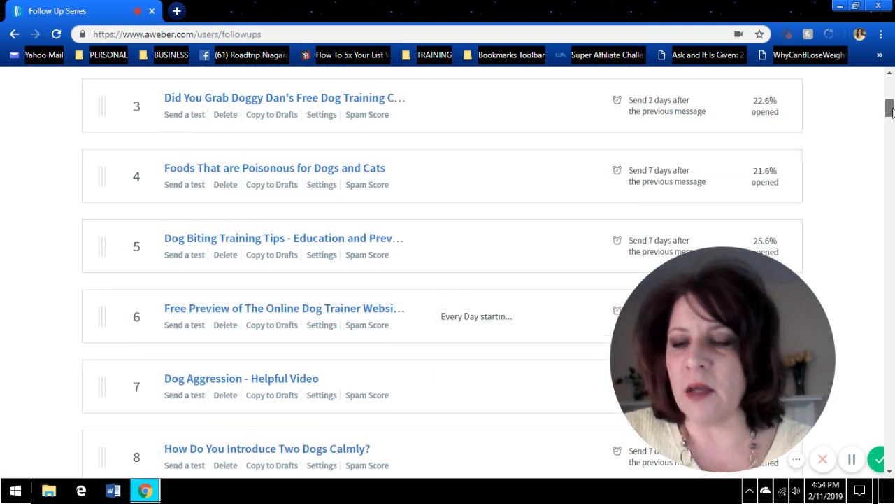
{"action": "left_click_drag", "start_coordinate": [893, 112], "coordinate": [891, 84]}
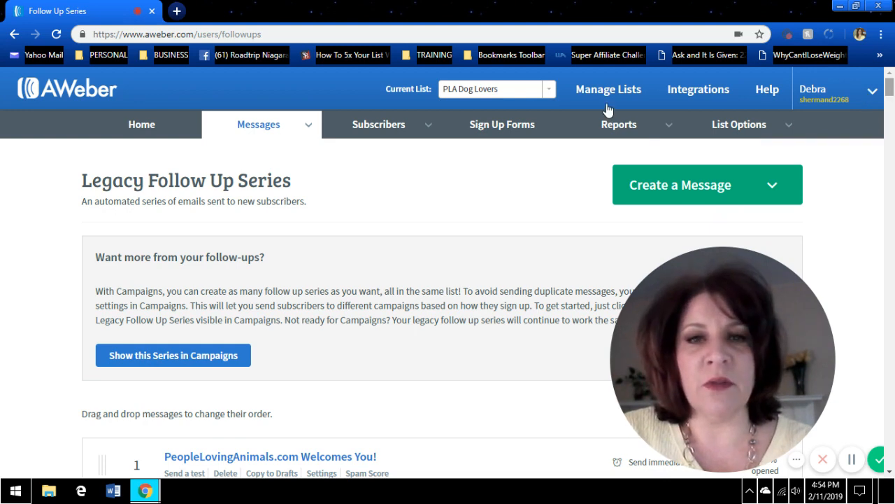
Switch the current list to SFM Sign Ups 7 Day Video Series and view its sign up forms
{"action": "left_click", "coordinate": [550, 93]}
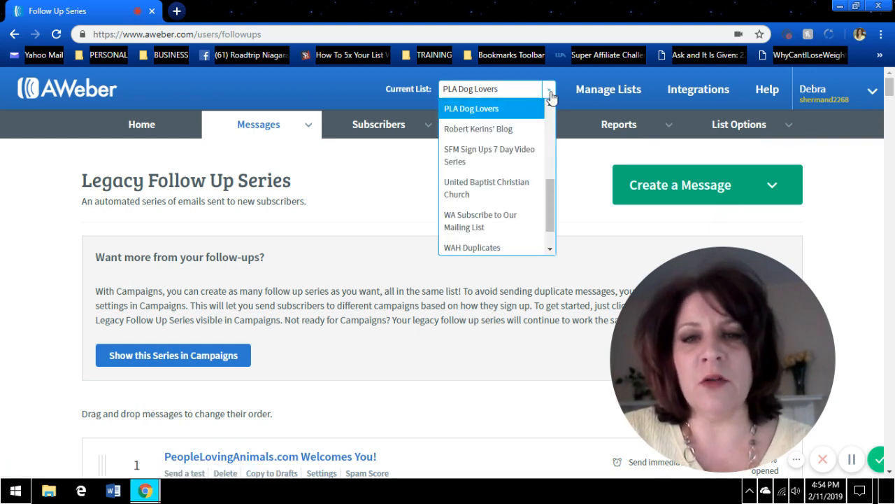
{"action": "left_click", "coordinate": [519, 161]}
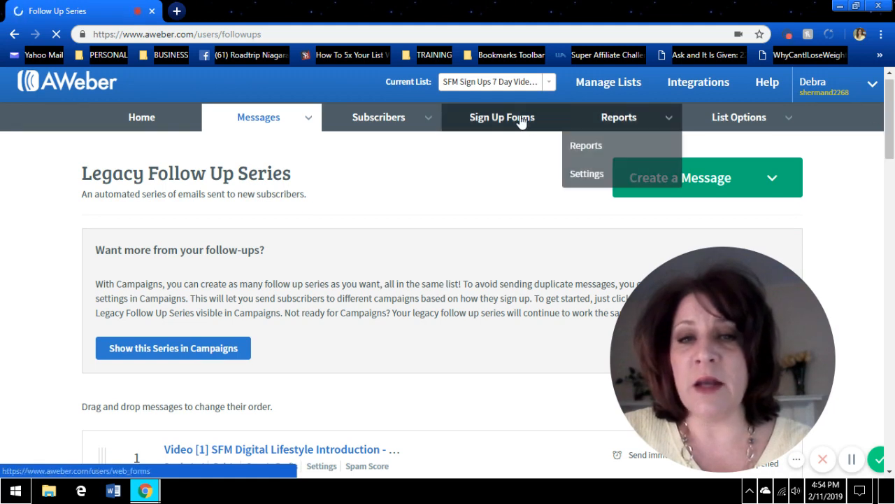
{"action": "left_click", "coordinate": [518, 119]}
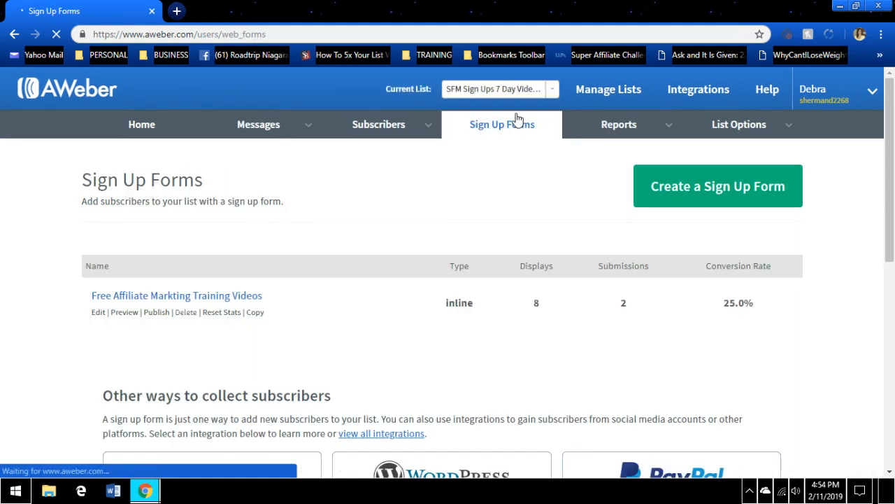
{"action": "left_click", "coordinate": [196, 298]}
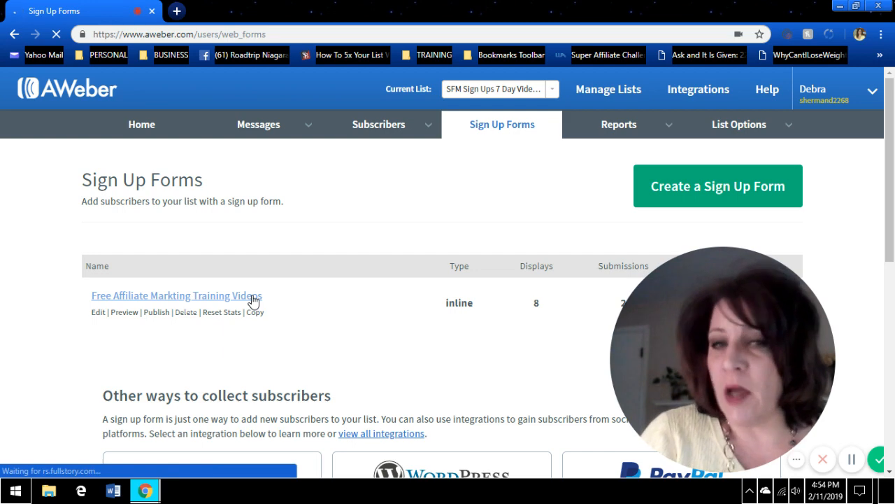
Open the Legacy Follow Up Series of the SFM Sign Ups list and review its numbered video messages and send intervals
{"action": "mouse_move", "coordinate": [280, 136]}
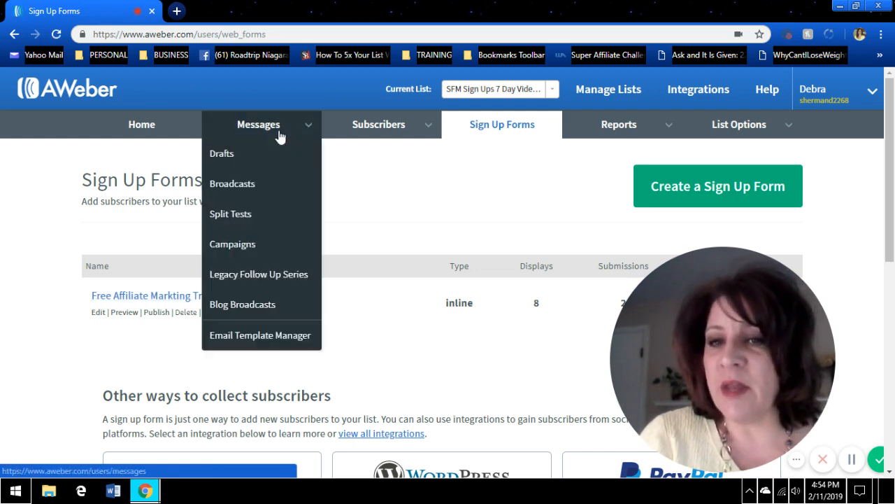
{"action": "left_click", "coordinate": [262, 275]}
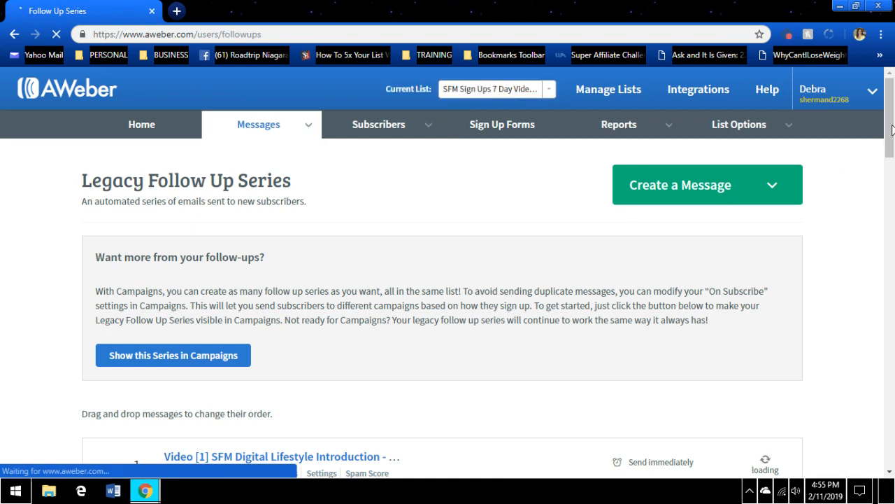
{"action": "scroll", "coordinate": [885, 154], "scroll_direction": "down", "scroll_amount": 2}
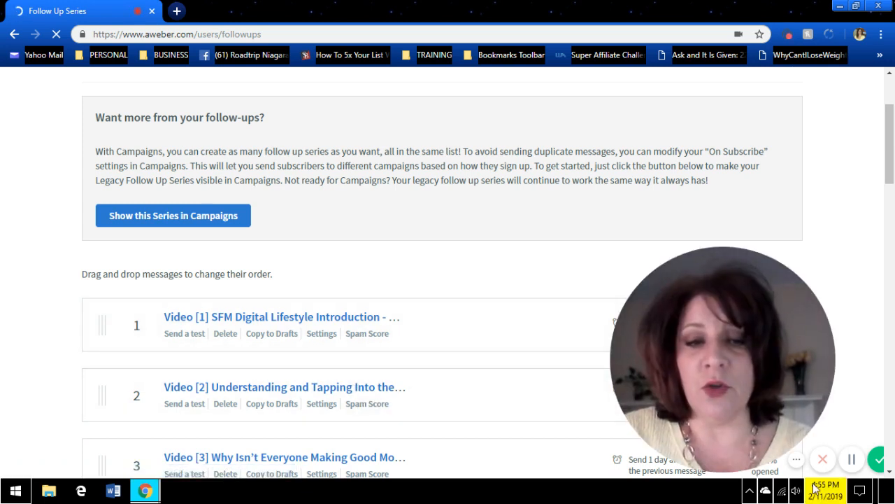
{"action": "left_click", "coordinate": [889, 471]}
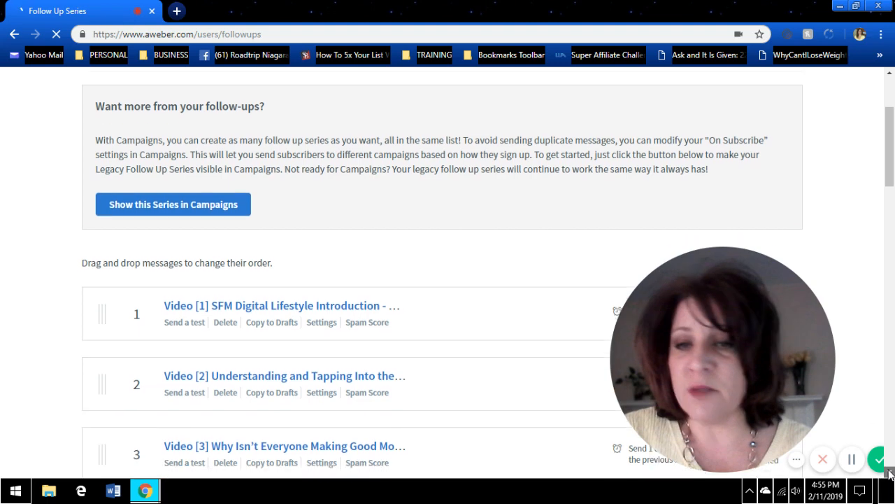
{"action": "left_click", "coordinate": [890, 470]}
{"action": "left_click", "coordinate": [889, 470]}
{"action": "scroll", "coordinate": [889, 474], "scroll_direction": "down", "scroll_amount": 4}
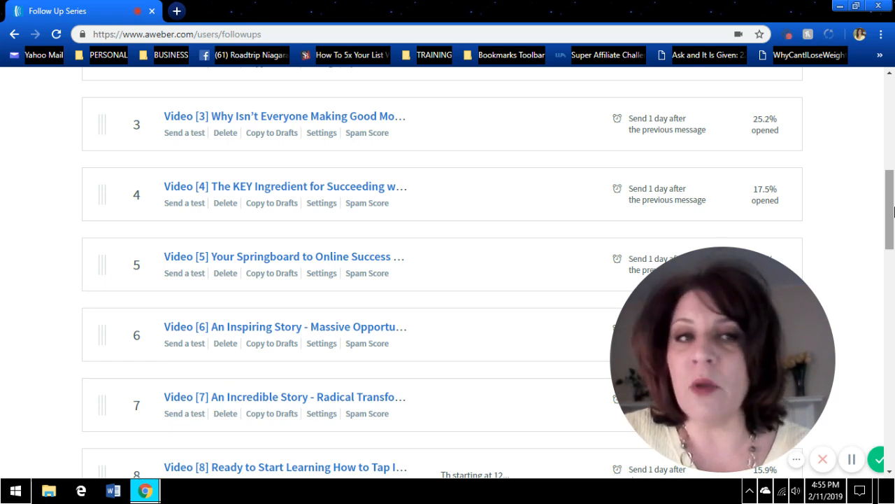
{"action": "left_click_drag", "start_coordinate": [894, 212], "coordinate": [893, 102]}
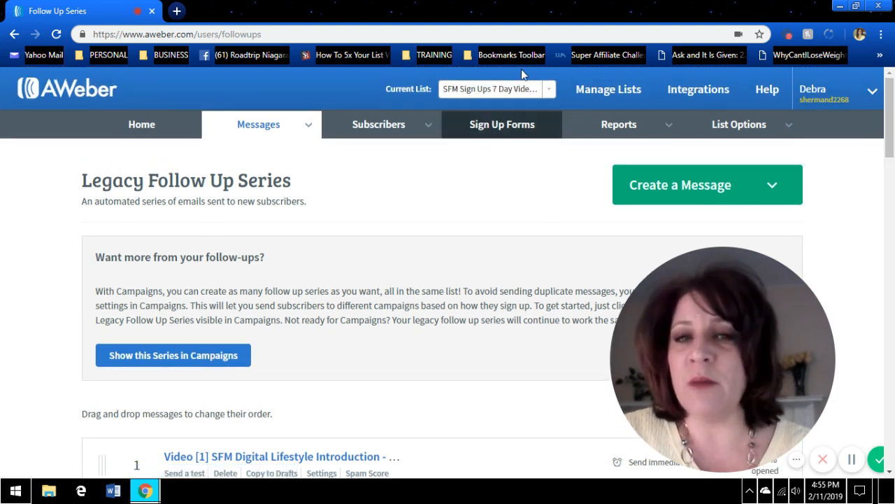
Look through the account's other mailing lists, keeping SFM Sign Ups 7 Day Video Series as the current list
{"action": "left_click", "coordinate": [481, 97]}
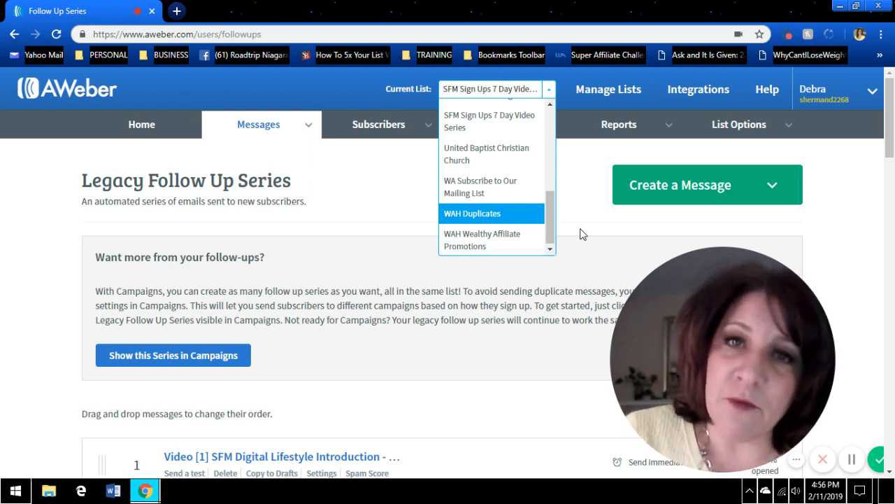
{"action": "left_click", "coordinate": [335, 190]}
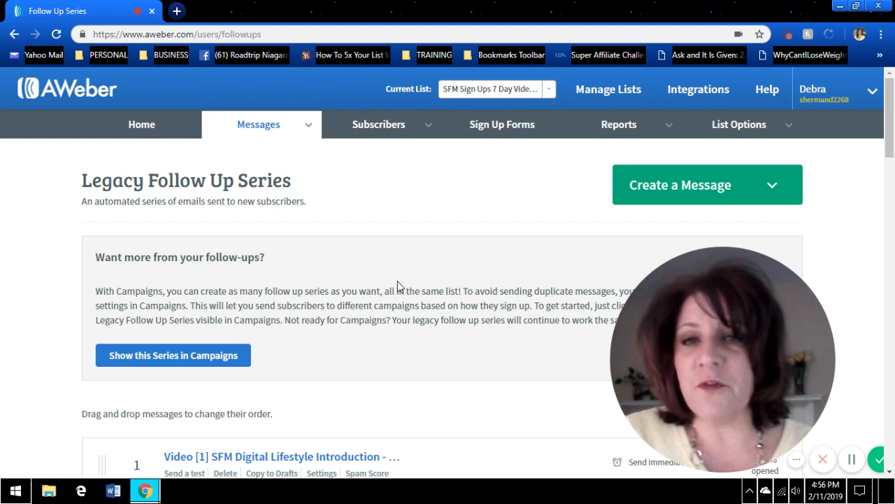
Switch the current list from the SFM series to PLA Dog Lovers, keeping the Legacy Follow Up Series page open
{"action": "left_click", "coordinate": [494, 87]}
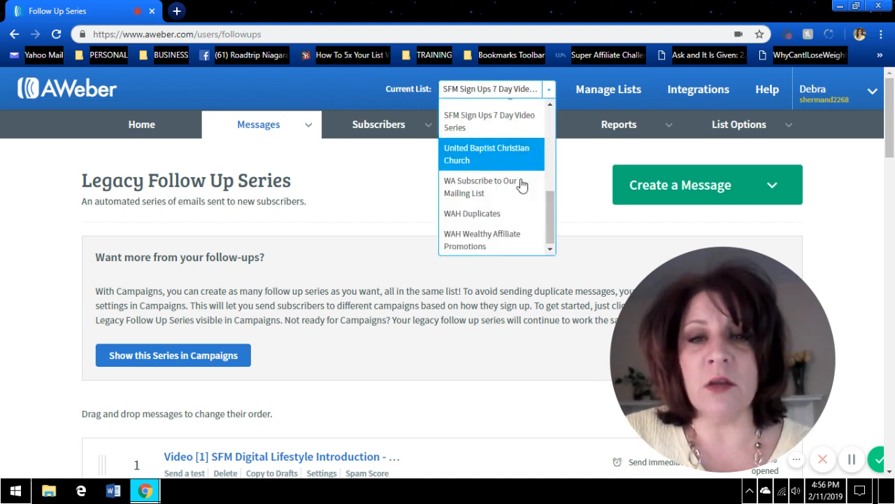
{"action": "left_click_drag", "start_coordinate": [550, 212], "coordinate": [555, 173]}
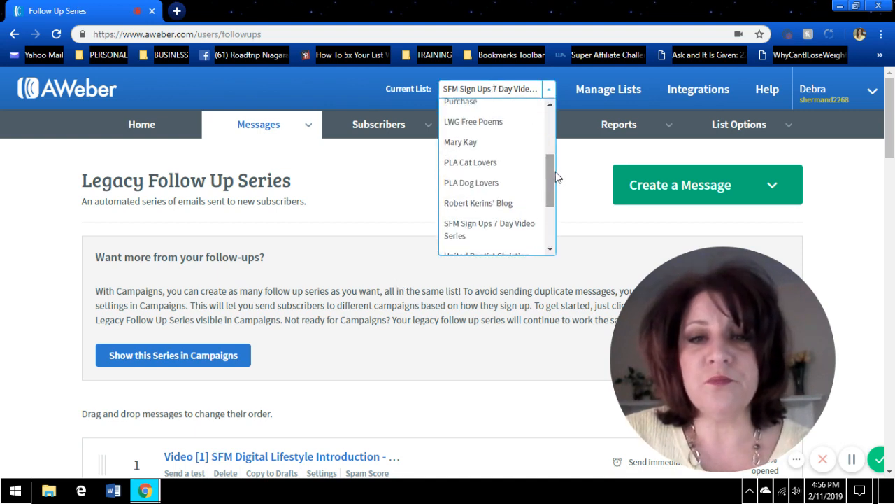
{"action": "left_click", "coordinate": [488, 185]}
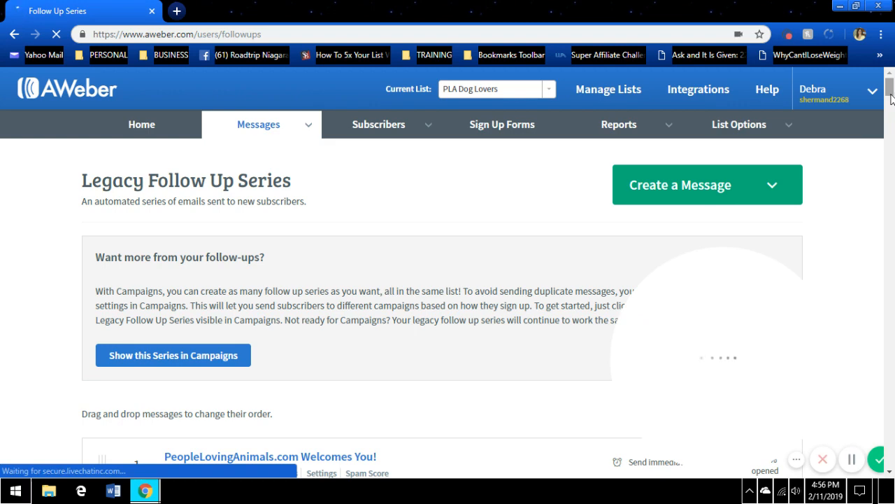
Open the first follow-up message, "PeopleLovingAnimals.com Welcomes You!", read its content, and return to the Legacy Follow Up Series
{"action": "left_click_drag", "start_coordinate": [892, 97], "coordinate": [891, 100]}
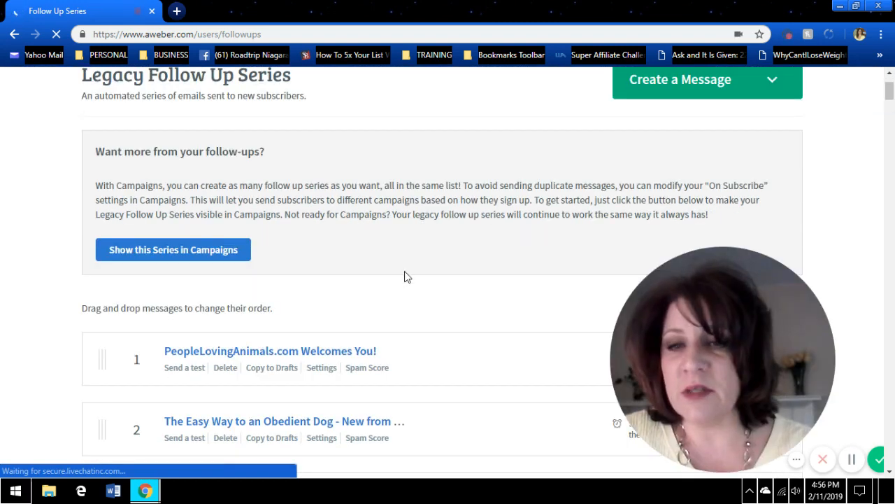
{"action": "left_click", "coordinate": [298, 360]}
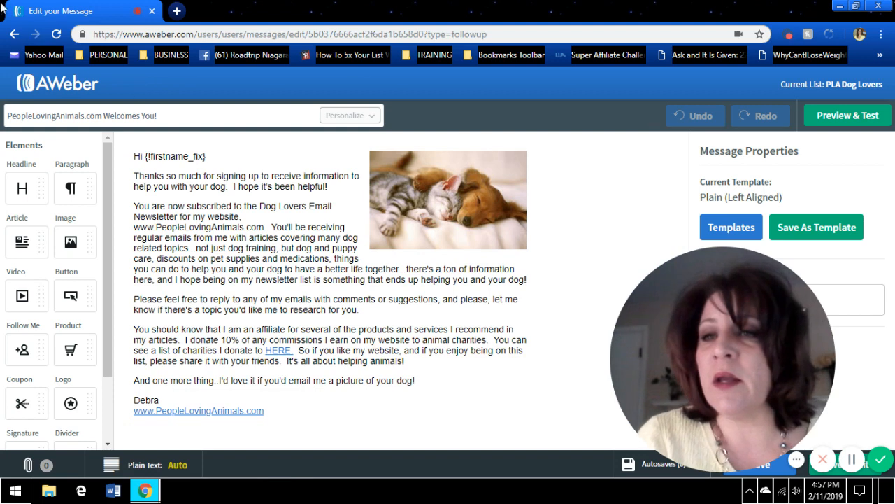
{"action": "left_click", "coordinate": [14, 34]}
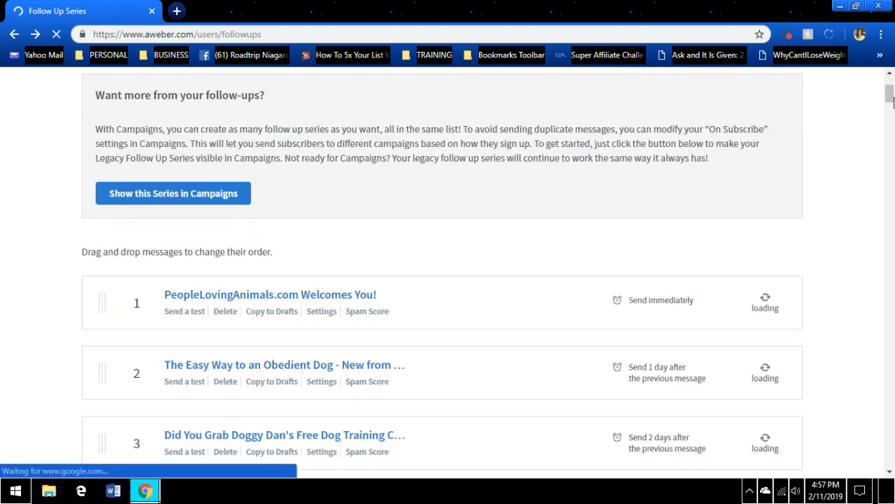
Skim the first messages in the PLA Dog Lovers follow-up series along with their send intervals
{"action": "left_click", "coordinate": [889, 107]}
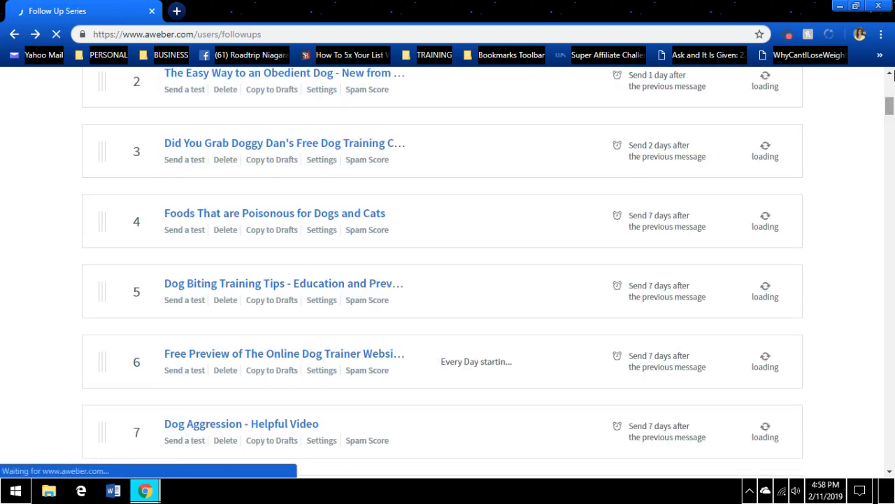
{"action": "scroll", "coordinate": [889, 105], "scroll_direction": "up", "scroll_amount": 2}
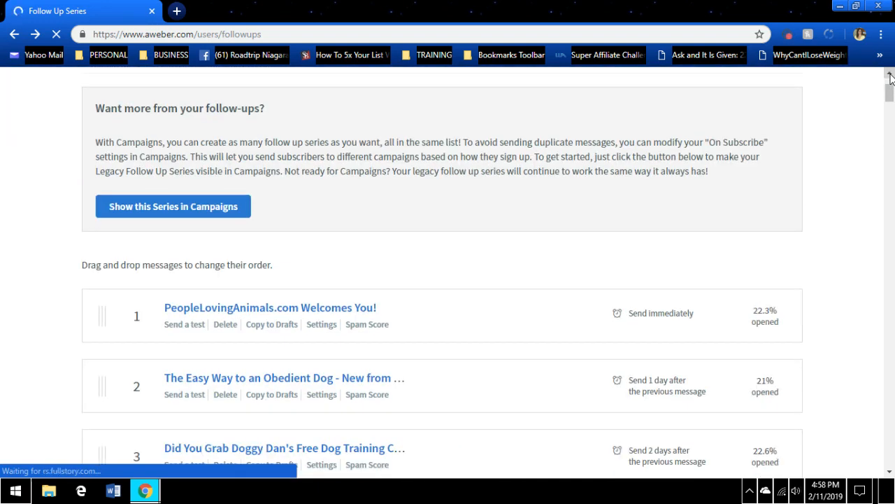
{"action": "scroll", "coordinate": [890, 76], "scroll_direction": "up", "scroll_amount": 2}
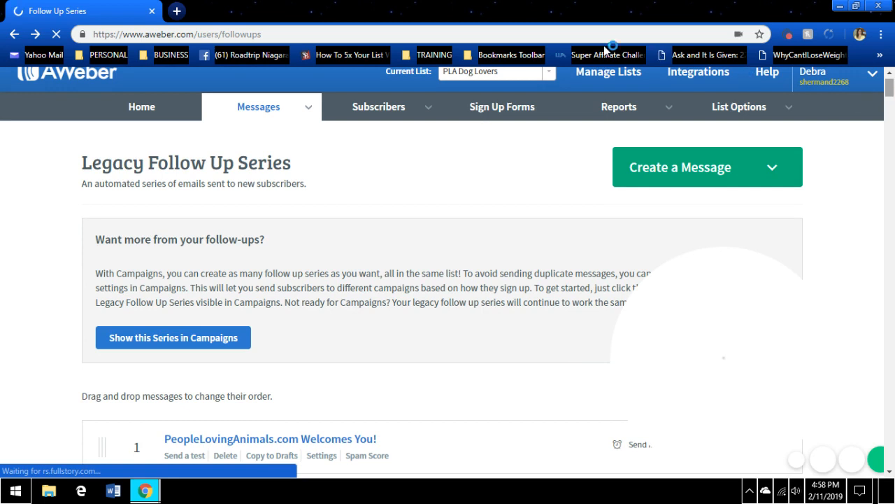
Open the Blog Broadcasts page for PLA Dog Lovers and look over its description and creation option
{"action": "mouse_move", "coordinate": [263, 116]}
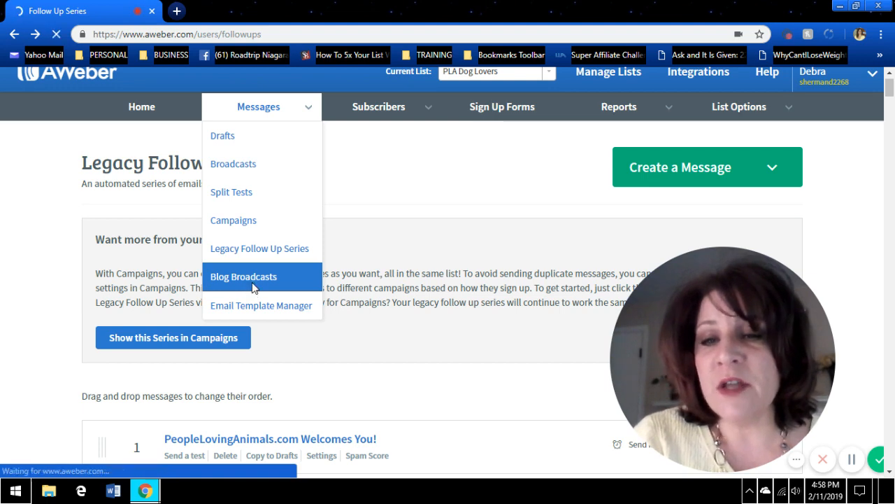
{"action": "left_click", "coordinate": [253, 284]}
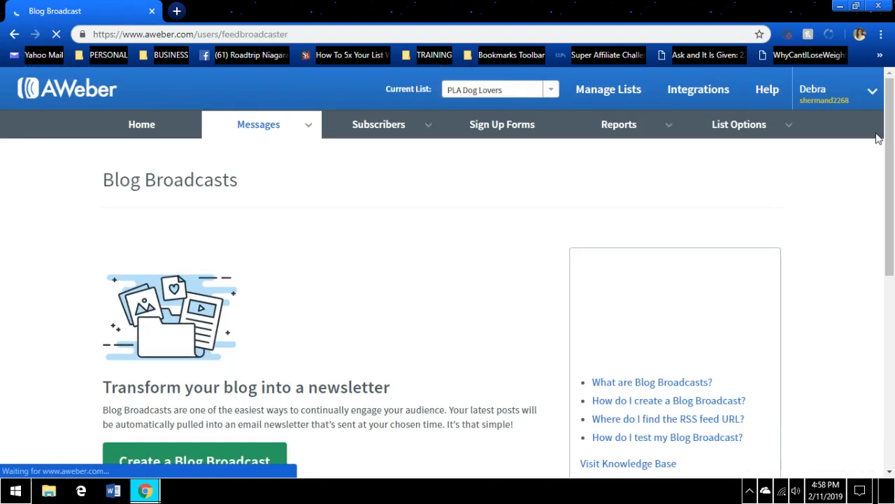
{"action": "left_click_drag", "start_coordinate": [888, 140], "coordinate": [888, 197]}
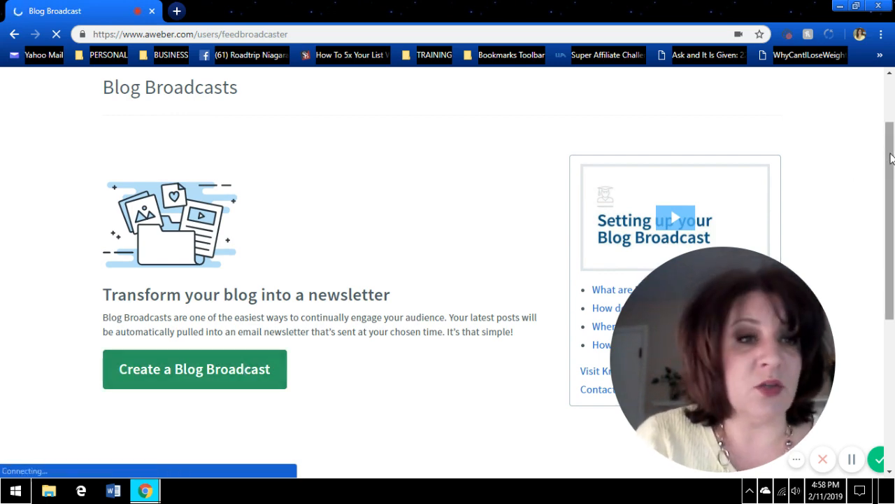
{"action": "left_click_drag", "start_coordinate": [891, 159], "coordinate": [891, 114]}
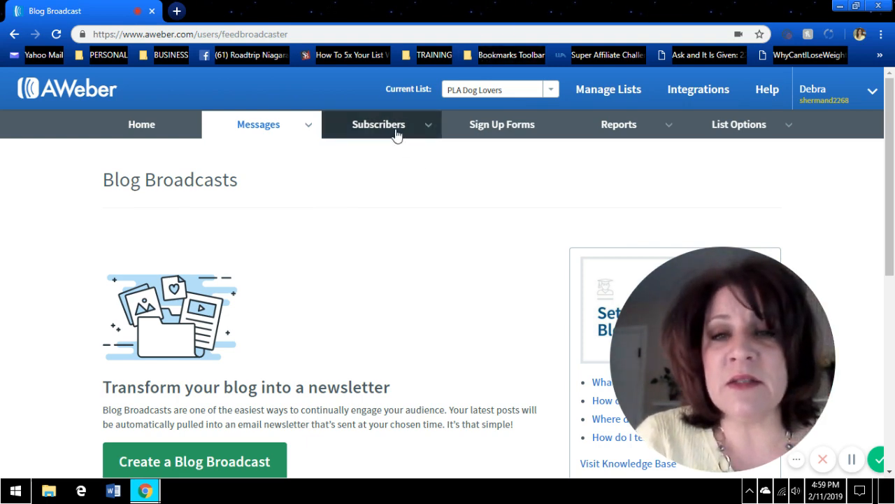
Open the Broadcasts page for PLA Dog Lovers and review the sent messages with their opened and clicked statistics
{"action": "mouse_move", "coordinate": [396, 135]}
{"action": "mouse_move", "coordinate": [266, 124]}
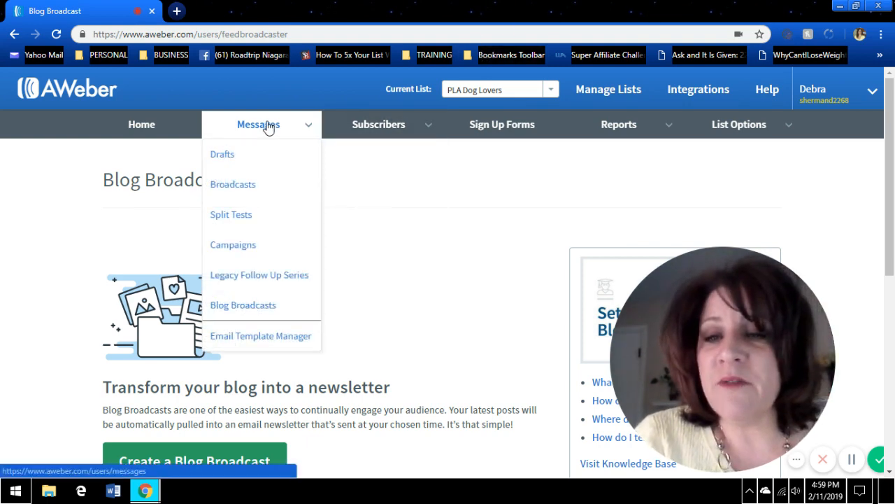
{"action": "left_click", "coordinate": [250, 185]}
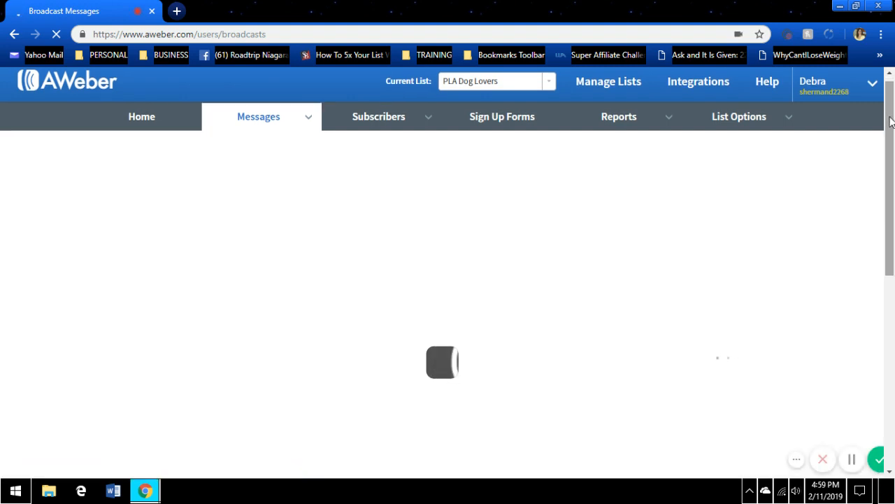
{"action": "left_click_drag", "start_coordinate": [890, 122], "coordinate": [891, 218]}
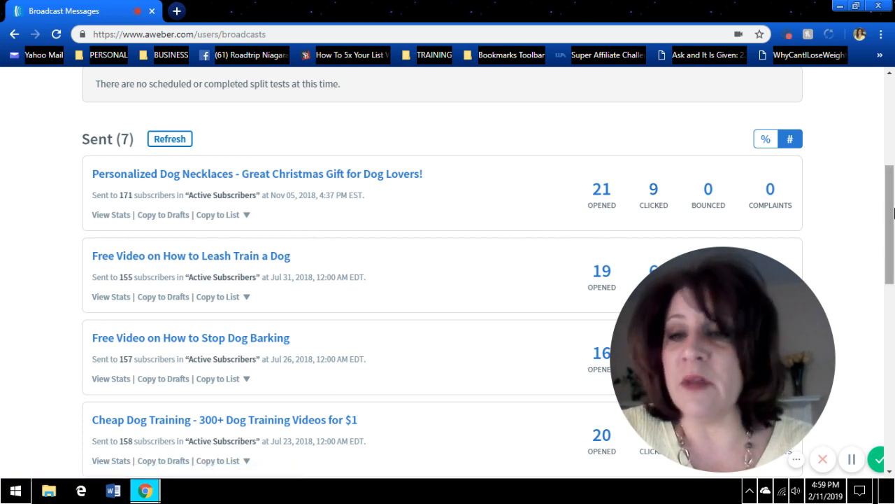
{"action": "left_click_drag", "start_coordinate": [894, 214], "coordinate": [894, 237]}
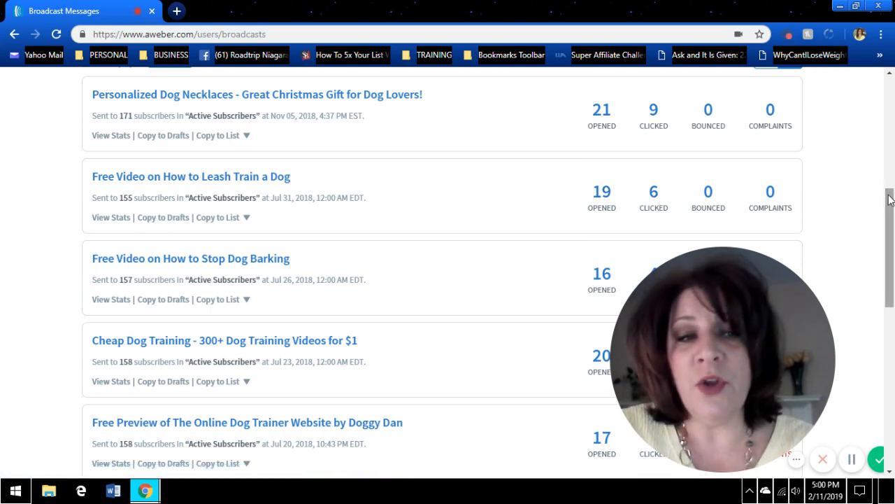
{"action": "left_click_drag", "start_coordinate": [888, 195], "coordinate": [890, 82]}
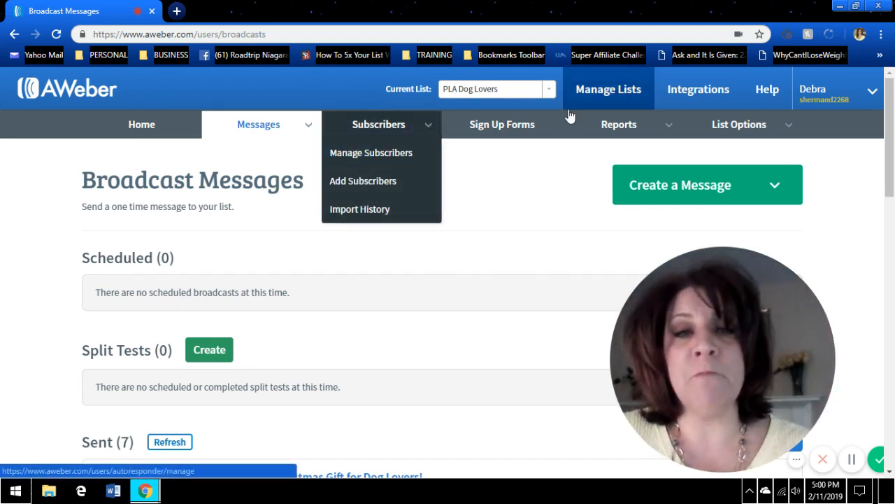
View the Manage Lists page, look through the account's lists and subscriber counts, and return to Broadcast Messages
{"action": "left_click", "coordinate": [590, 101]}
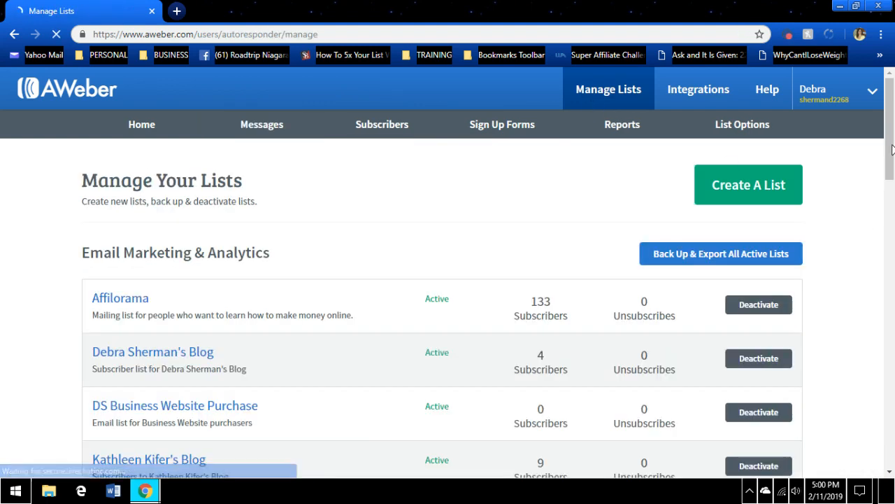
{"action": "scroll", "coordinate": [888, 172], "scroll_direction": "down", "scroll_amount": 1}
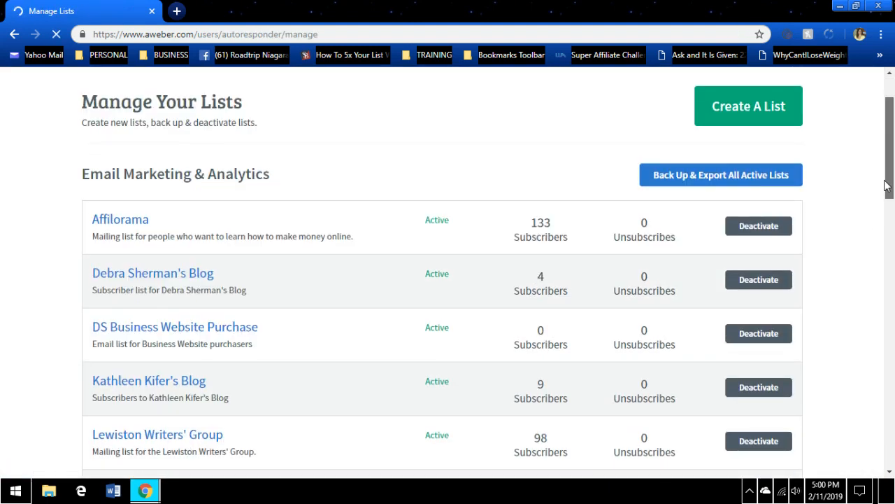
{"action": "scroll", "coordinate": [885, 187], "scroll_direction": "down", "scroll_amount": 1}
{"action": "scroll", "coordinate": [886, 202], "scroll_direction": "down", "scroll_amount": 1}
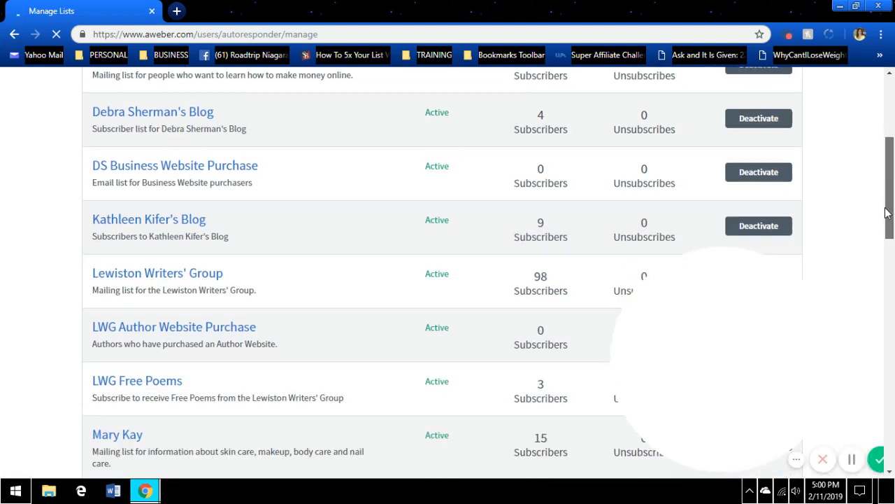
{"action": "scroll", "coordinate": [886, 210], "scroll_direction": "up", "scroll_amount": 4}
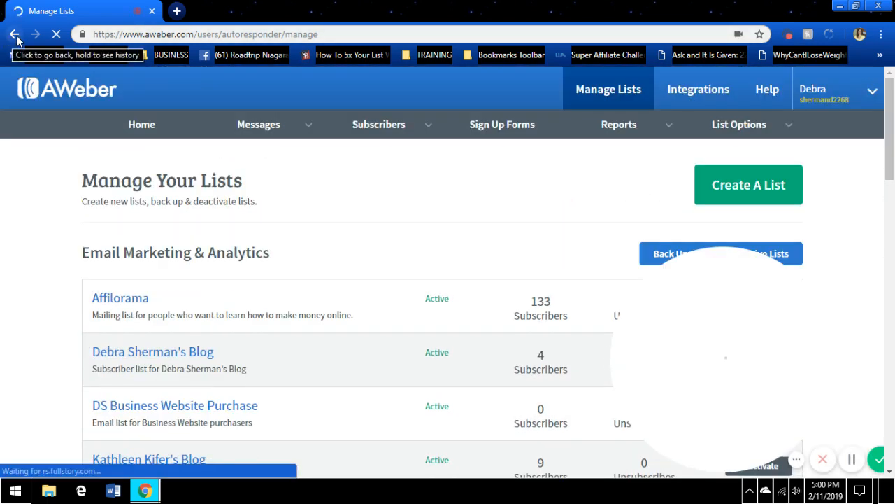
{"action": "left_click", "coordinate": [15, 35]}
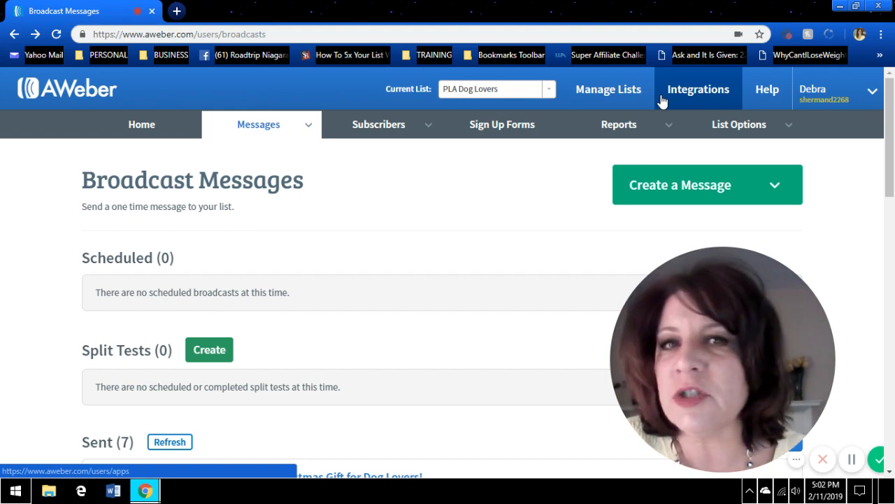
{"action": "mouse_move", "coordinate": [586, 159]}
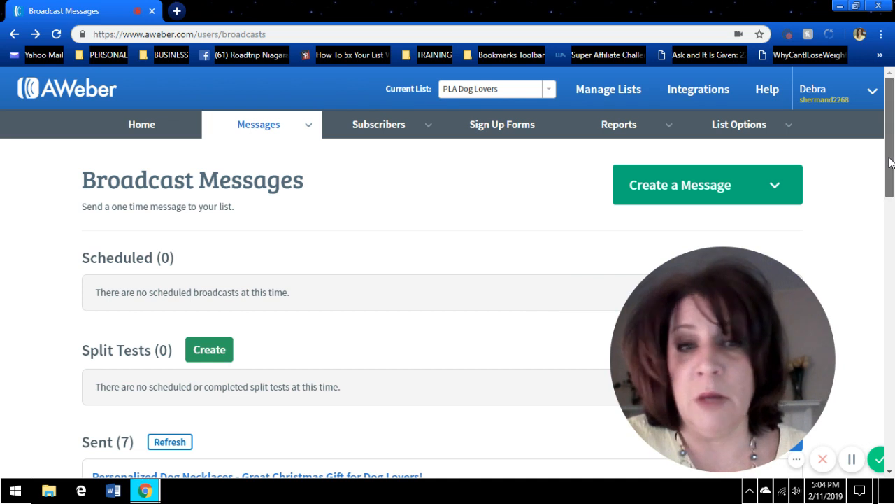
{"action": "left_click_drag", "start_coordinate": [889, 163], "coordinate": [891, 164]}
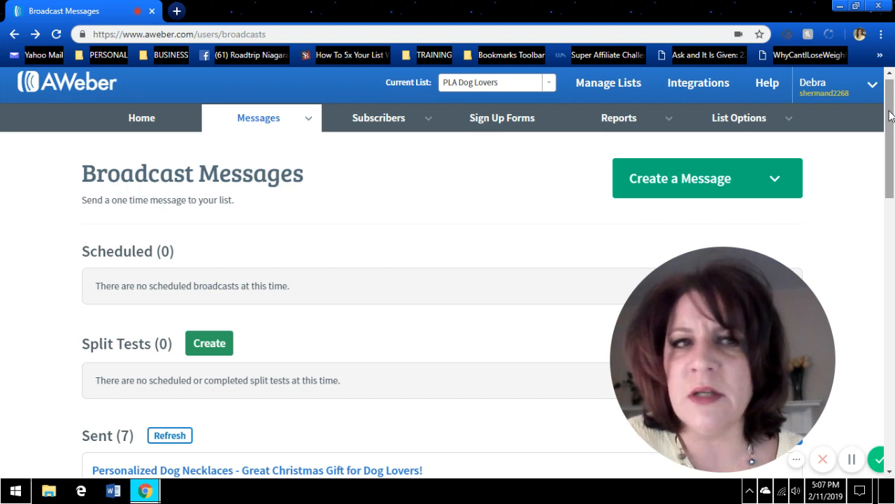
{"action": "scroll", "coordinate": [894, 114], "scroll_direction": "up", "scroll_amount": 1}
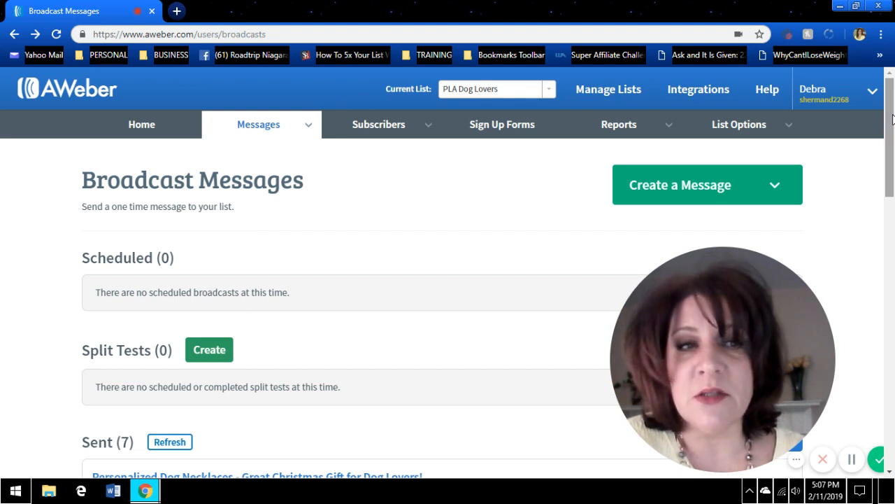
{"action": "left_click_drag", "start_coordinate": [892, 119], "coordinate": [892, 121]}
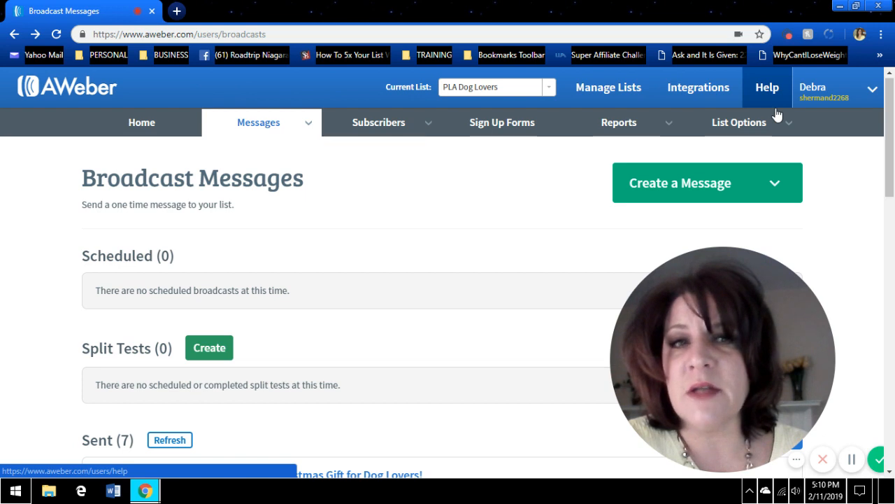
{"action": "mouse_move", "coordinate": [770, 121]}
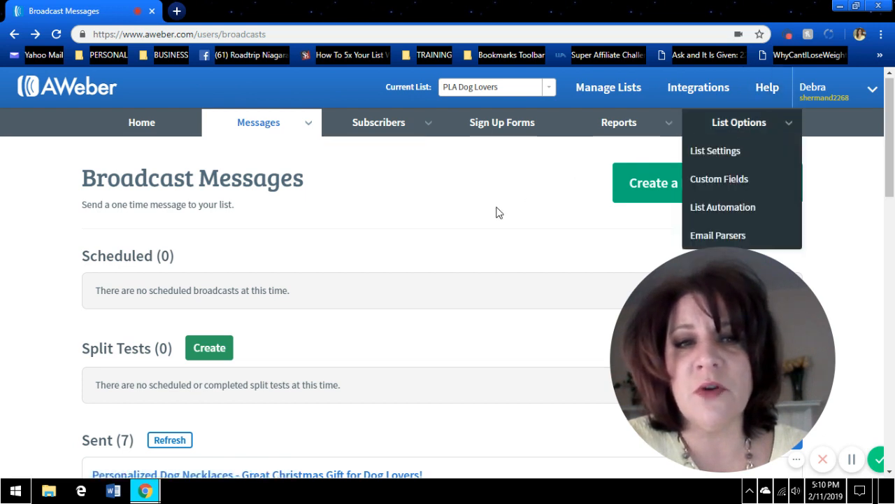